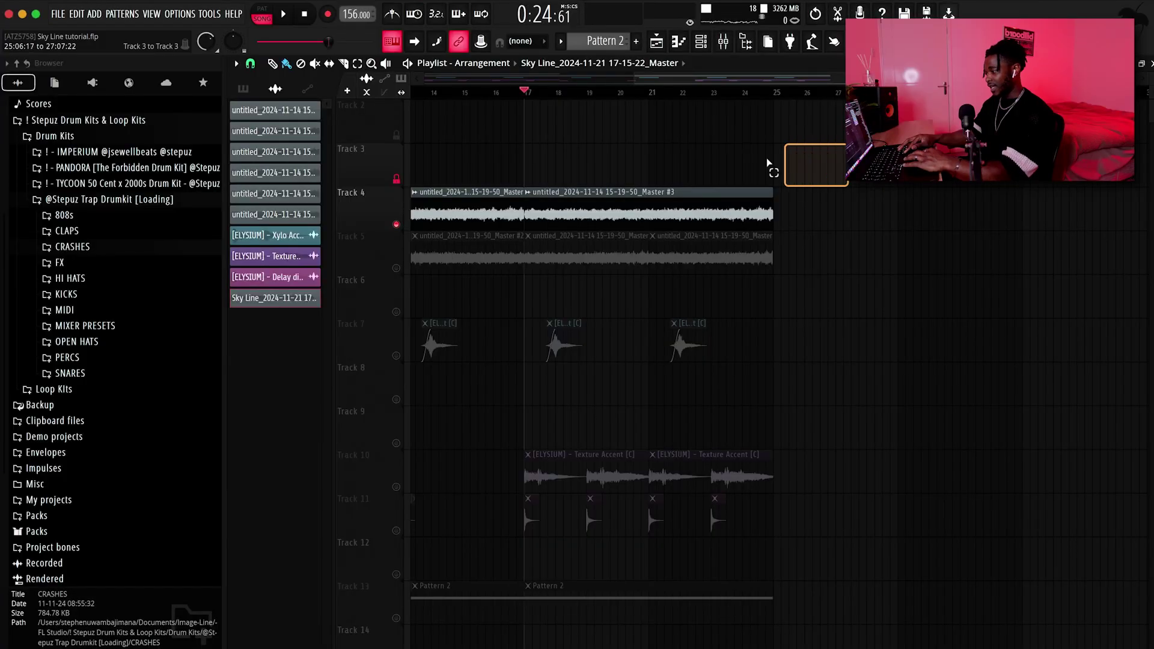
Select the audio clip starting at bar 17 on Track 4 and play the arrangement from there.
{"action": "left_click", "coordinate": [575, 221]}
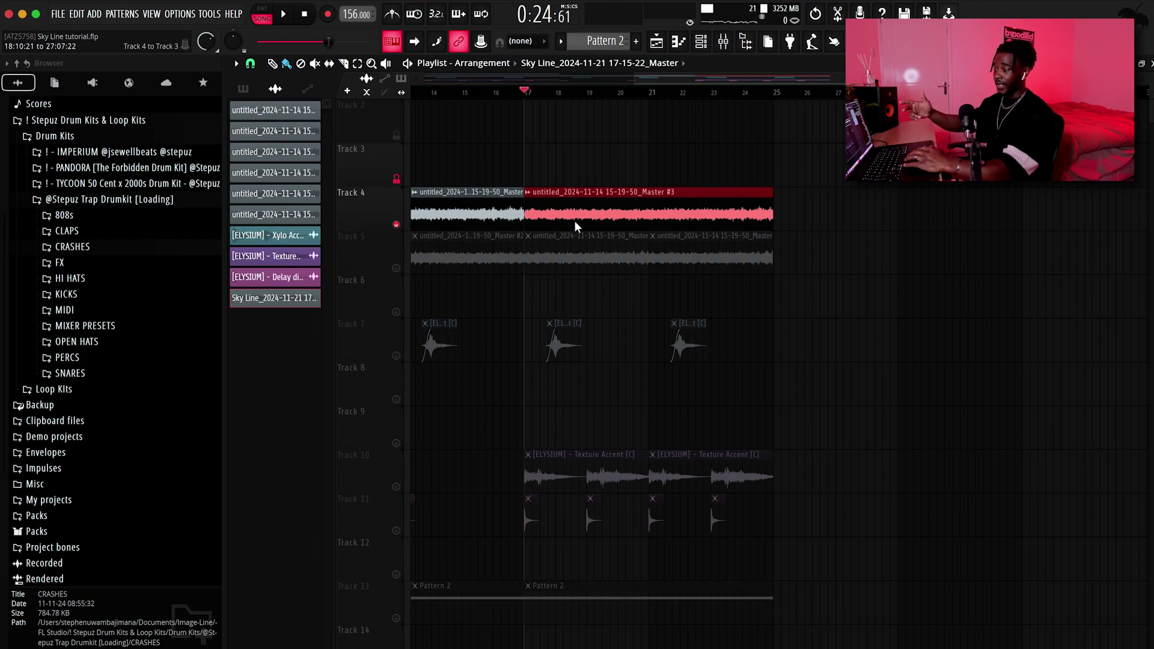
{"action": "key", "text": "space"}
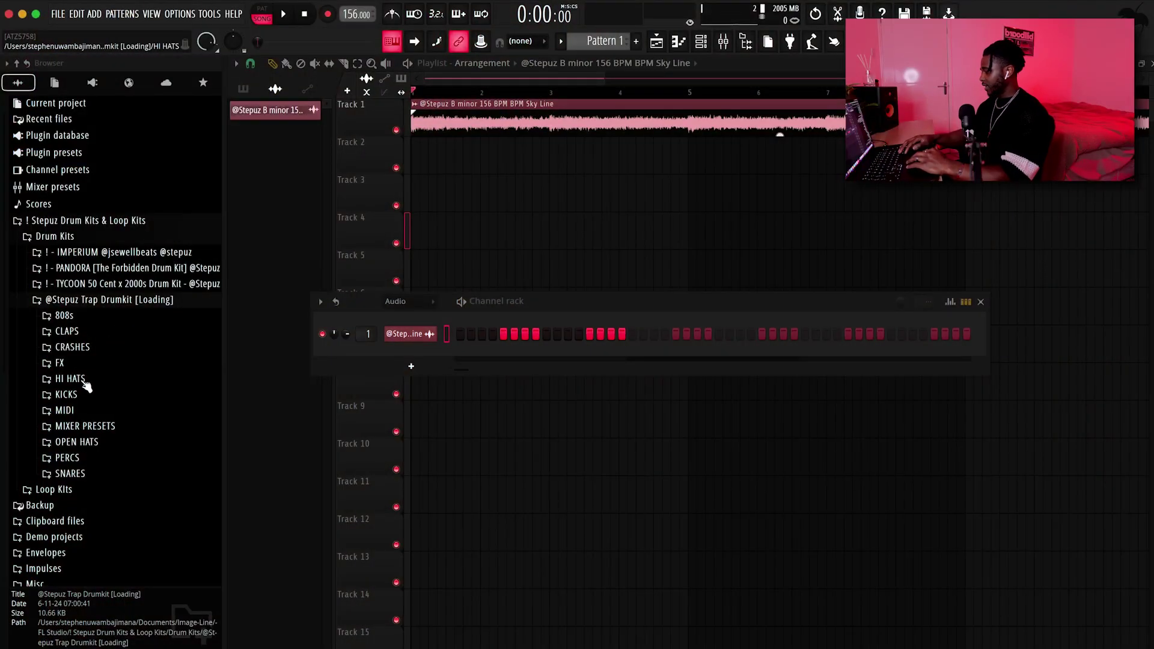
Expand the HI HATS folder of the Trap Drumkit and audition the HiHat - 3 sample.
{"action": "left_click", "coordinate": [84, 380]}
{"action": "left_click", "coordinate": [80, 422]}
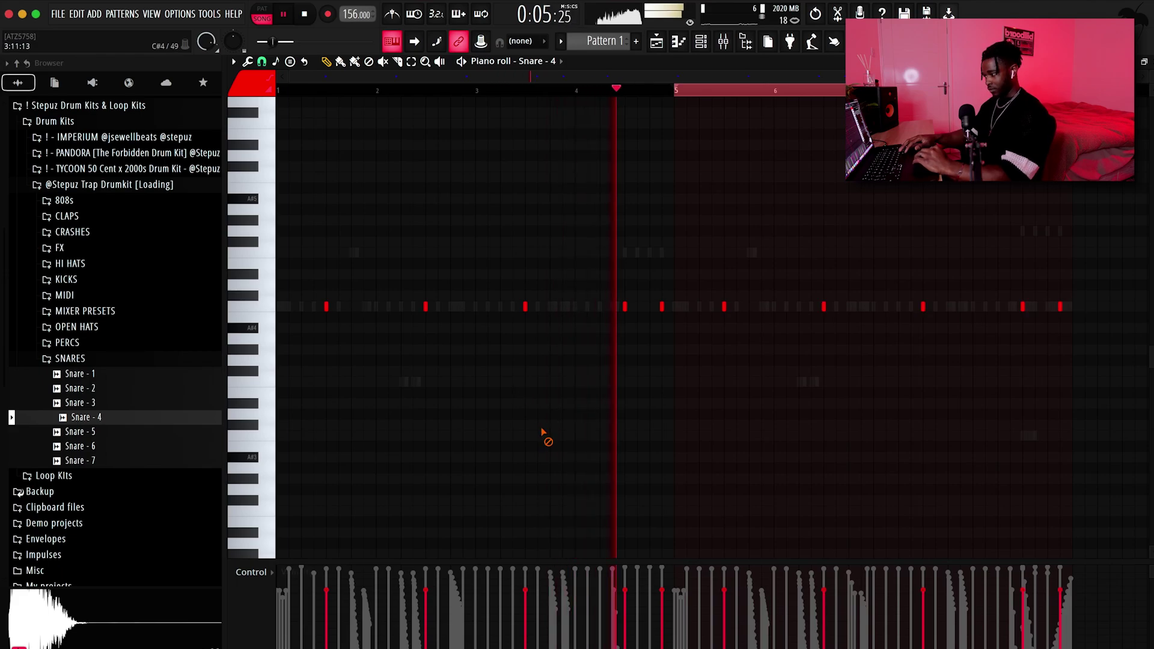
{"action": "right_click", "coordinate": [411, 91]}
{"action": "scroll", "coordinate": [410, 91], "scroll_direction": "up", "scroll_amount": 1}
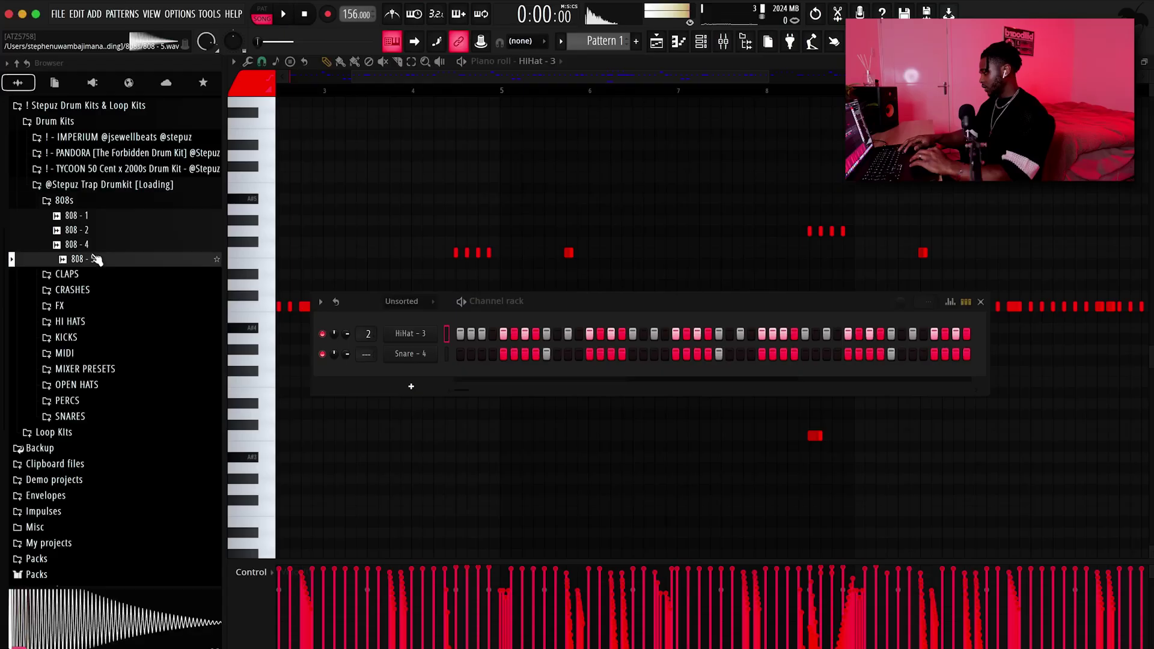
Audition the 808 - 2 and 808 - 1 samples in the Trap Drumkit's 808s folder.
{"action": "left_click", "coordinate": [127, 230]}
{"action": "key", "text": "Up"}
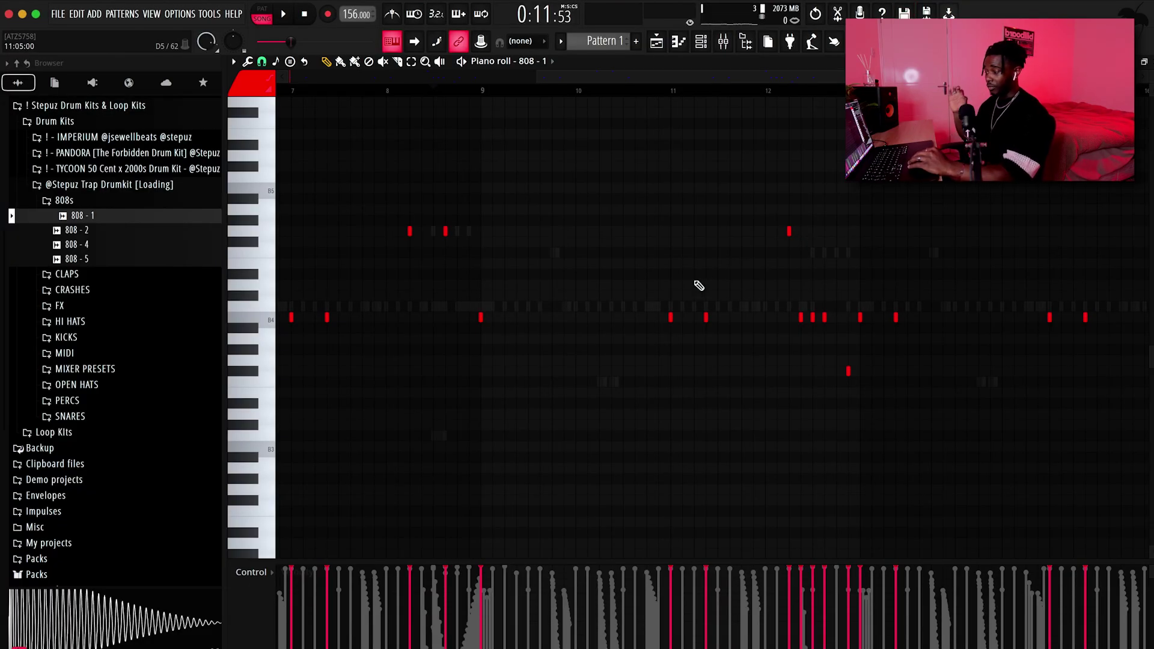
Add two B4 notes to the 808 - 1 pattern, one on beat 2 of bar 9 and one on beat 2 of bar 10.
{"action": "left_click", "coordinate": [505, 317]}
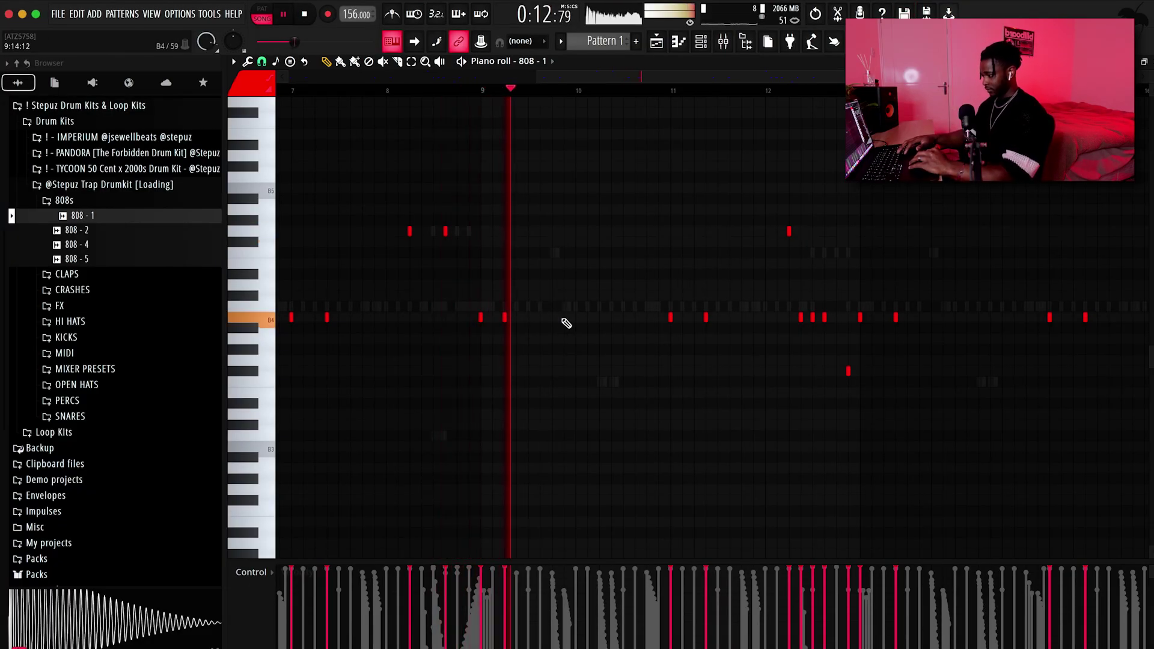
{"action": "left_click", "coordinate": [602, 317]}
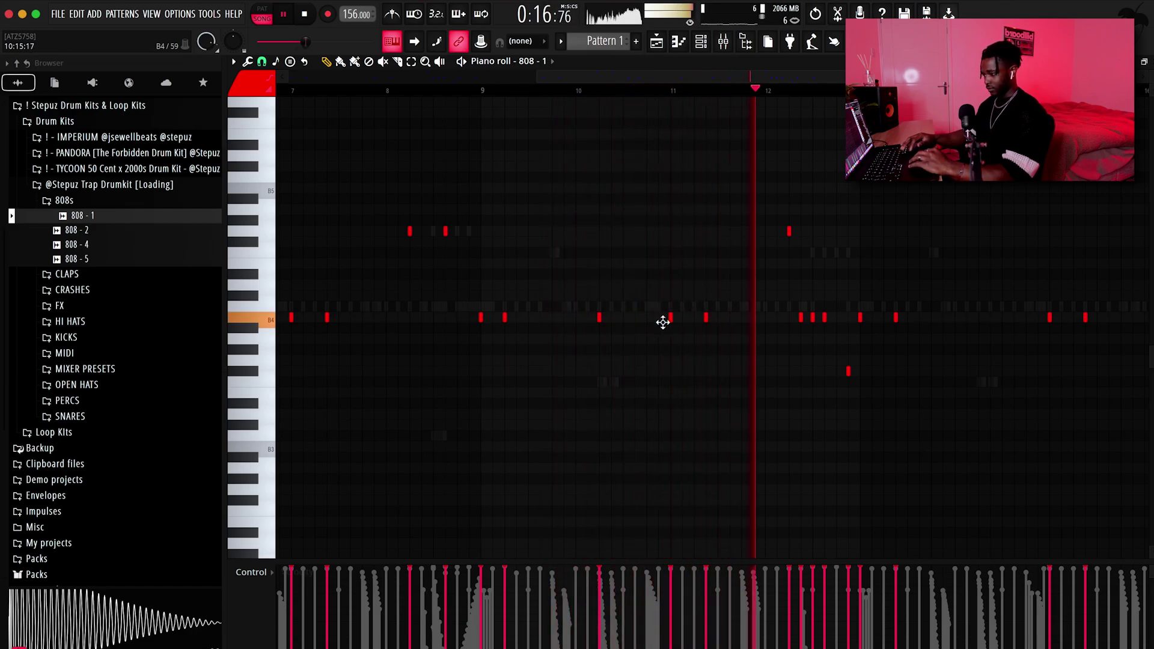
{"action": "scroll", "coordinate": [662, 322], "scroll_direction": "down", "scroll_amount": 1}
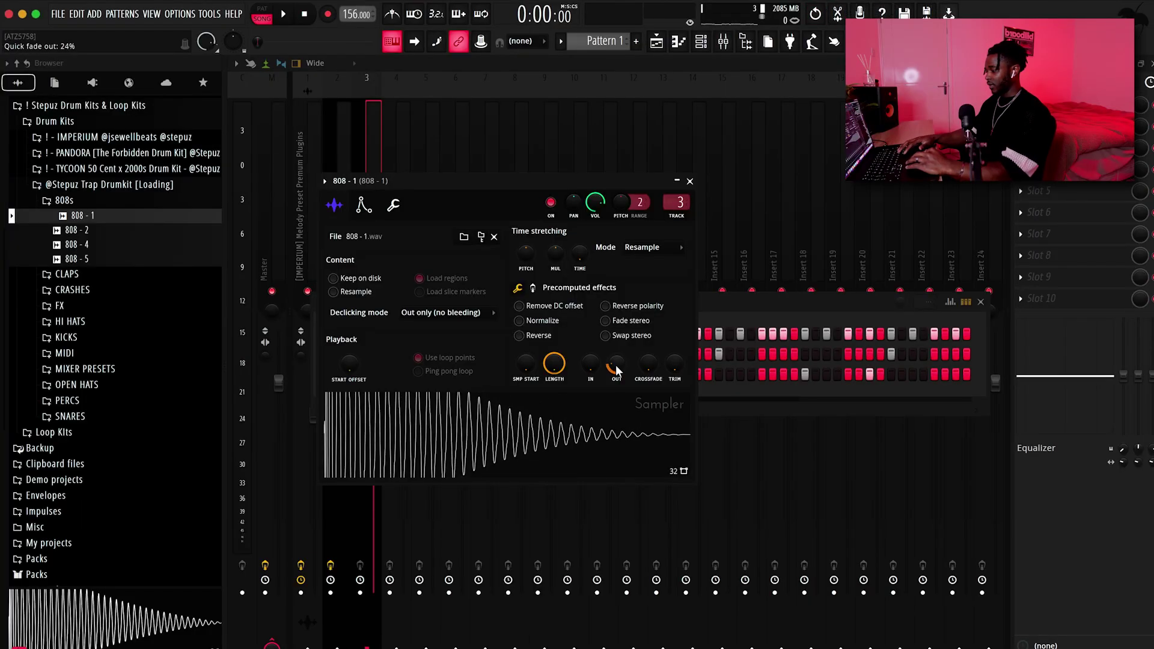
Play the pattern and fine-tune the 808 - 1 sample's quick fade out around 27%, closing the sampler and channel rack when done.
{"action": "key", "text": "space"}
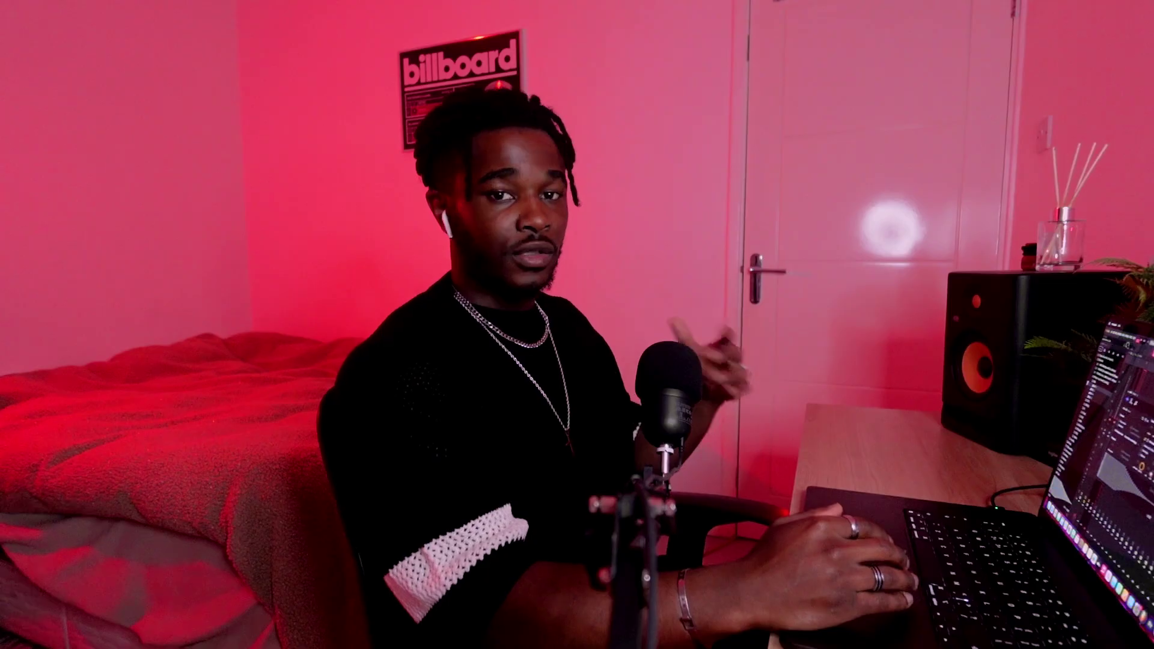
{"action": "left_click_drag", "start_coordinate": [617, 367], "coordinate": [611, 365]}
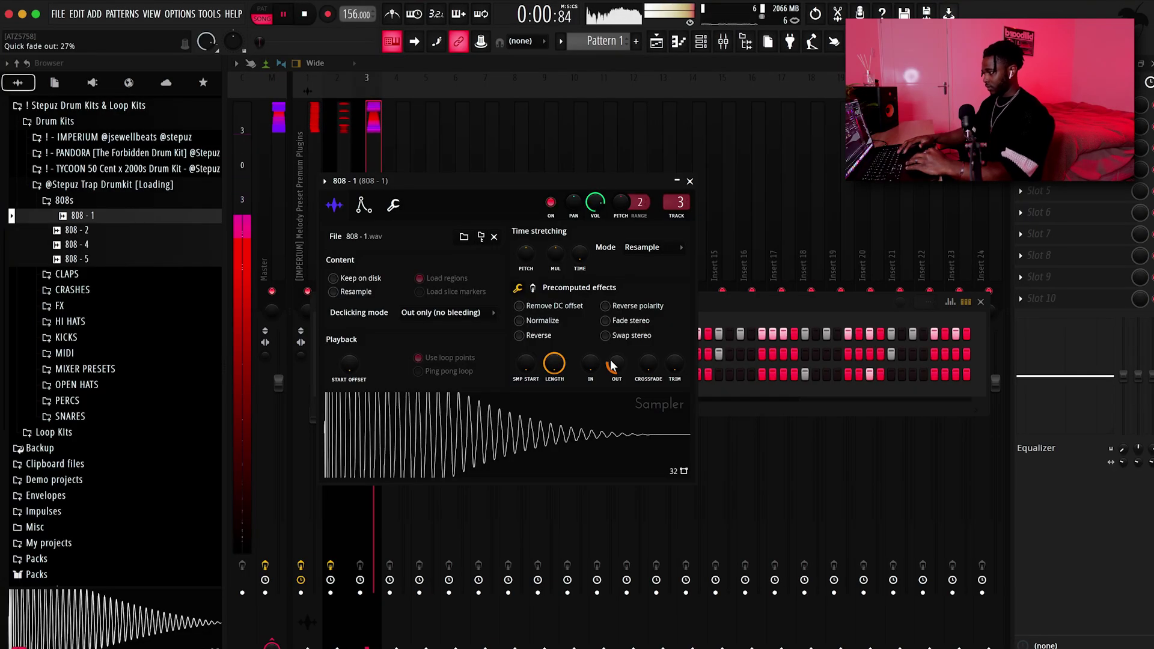
{"action": "left_click", "coordinate": [690, 181]}
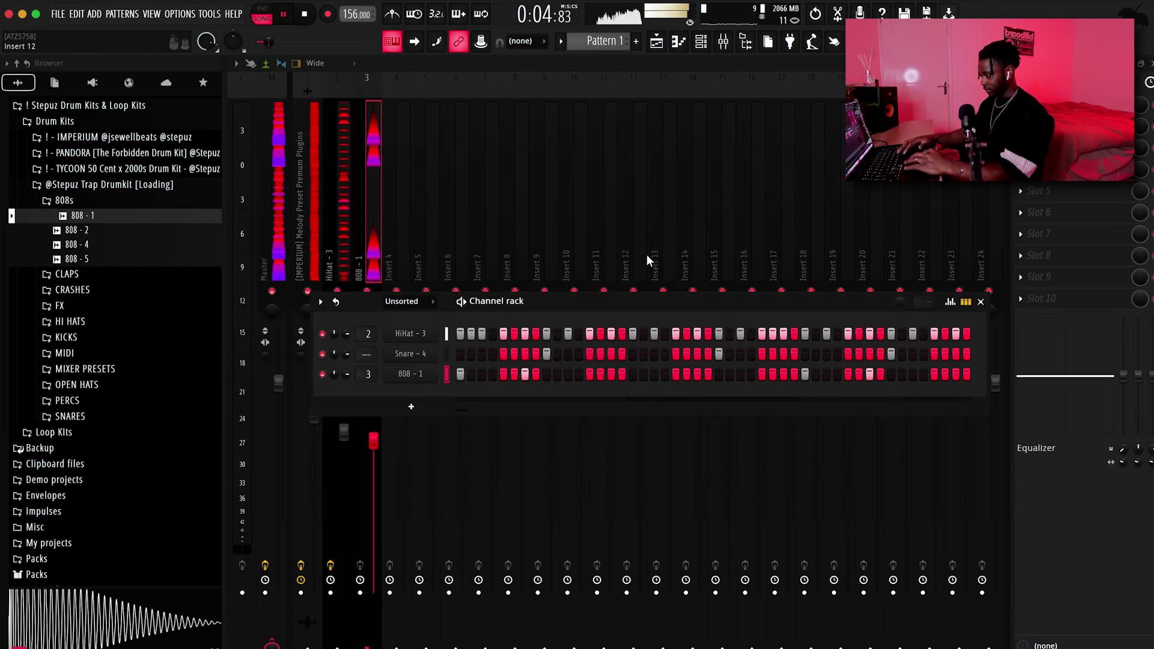
{"action": "left_click", "coordinate": [411, 374]}
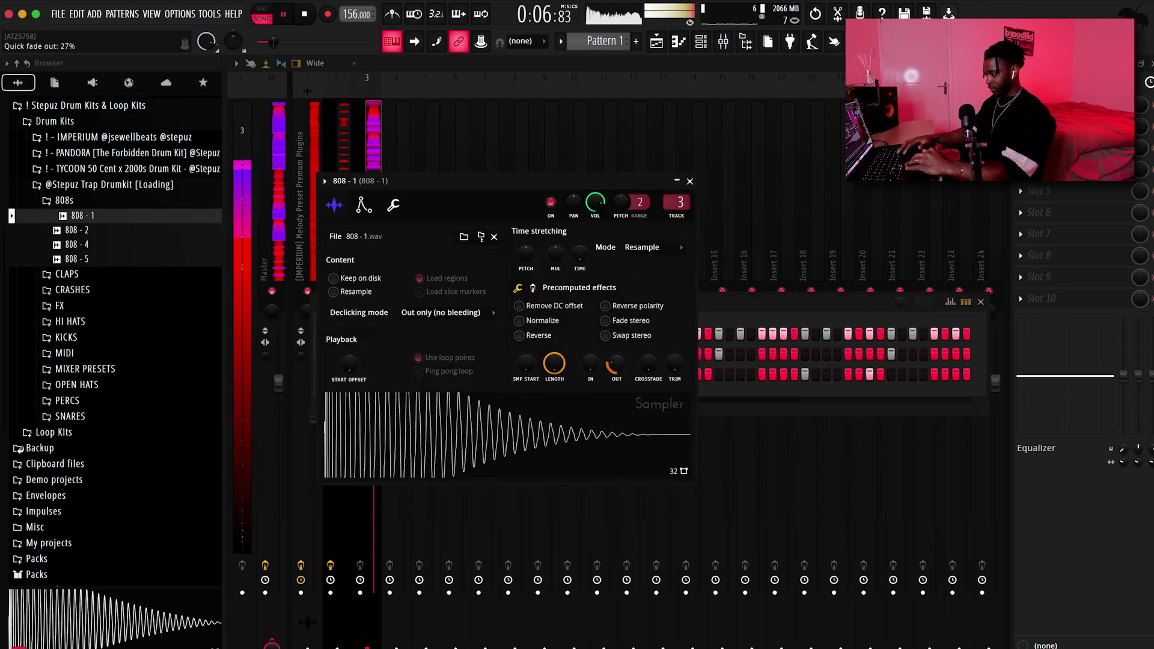
{"action": "left_click_drag", "start_coordinate": [615, 364], "coordinate": [615, 368]}
{"action": "left_click", "coordinate": [690, 181]}
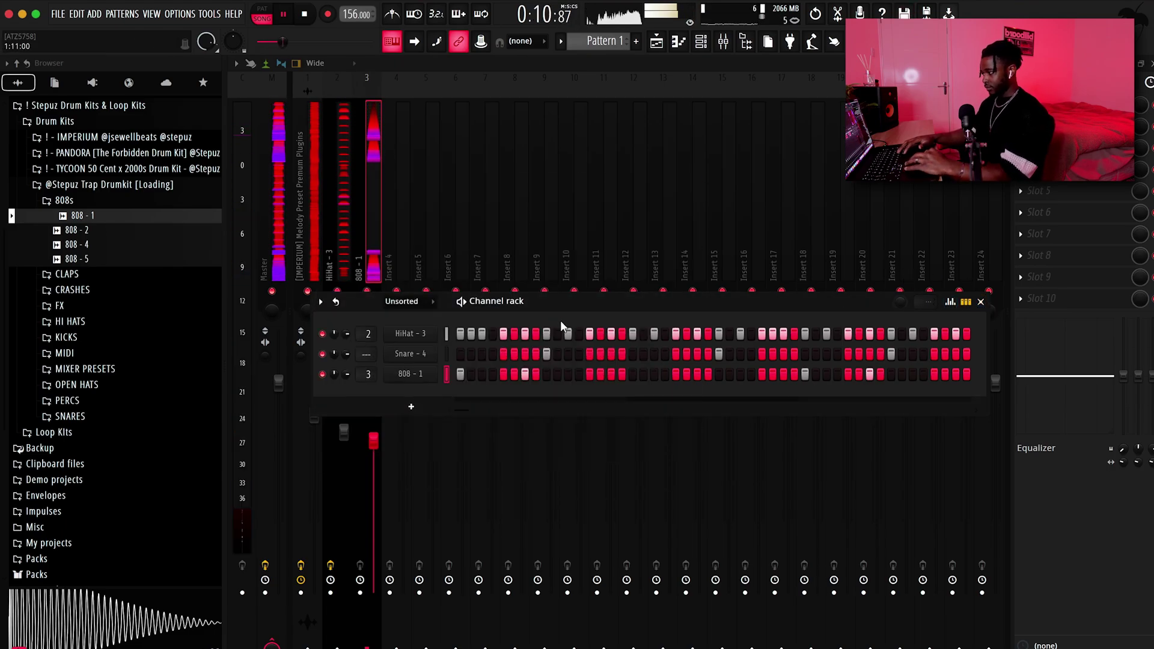
{"action": "left_click", "coordinate": [981, 302]}
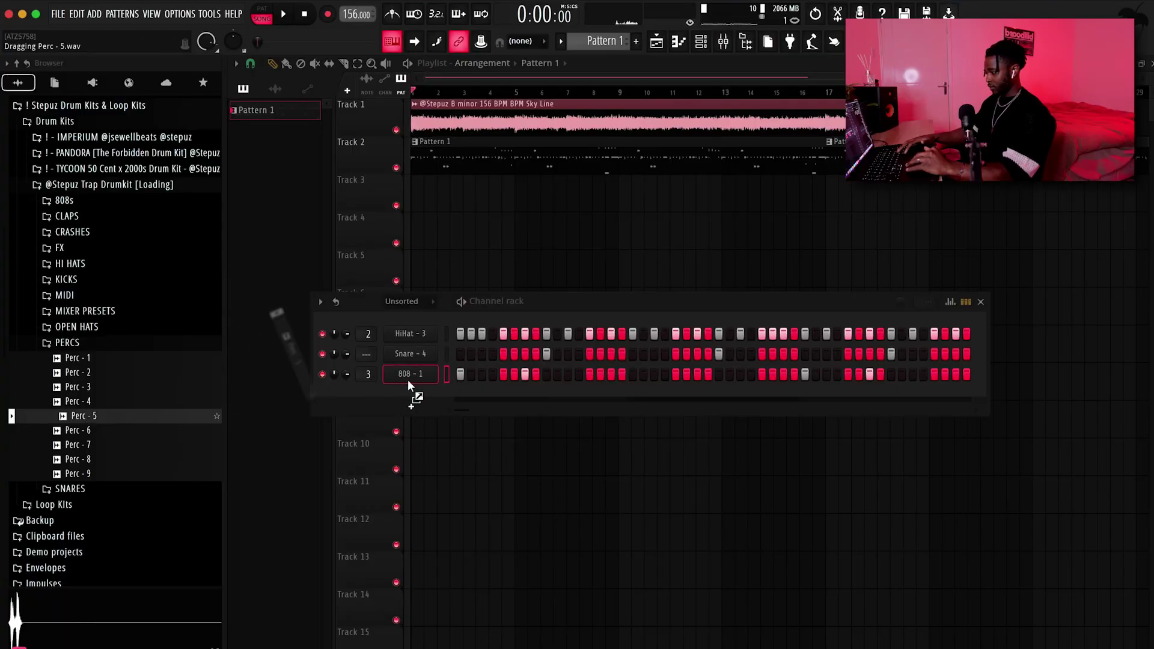
Add the Perc - 5 sample as a new channel below 808 - 1, start playback and fill its steps 17 to 19.
{"action": "left_click_drag", "start_coordinate": [408, 380], "coordinate": [409, 385]}
{"action": "key", "text": "space"}
{"action": "left_click_drag", "start_coordinate": [632, 395], "coordinate": [654, 396]}
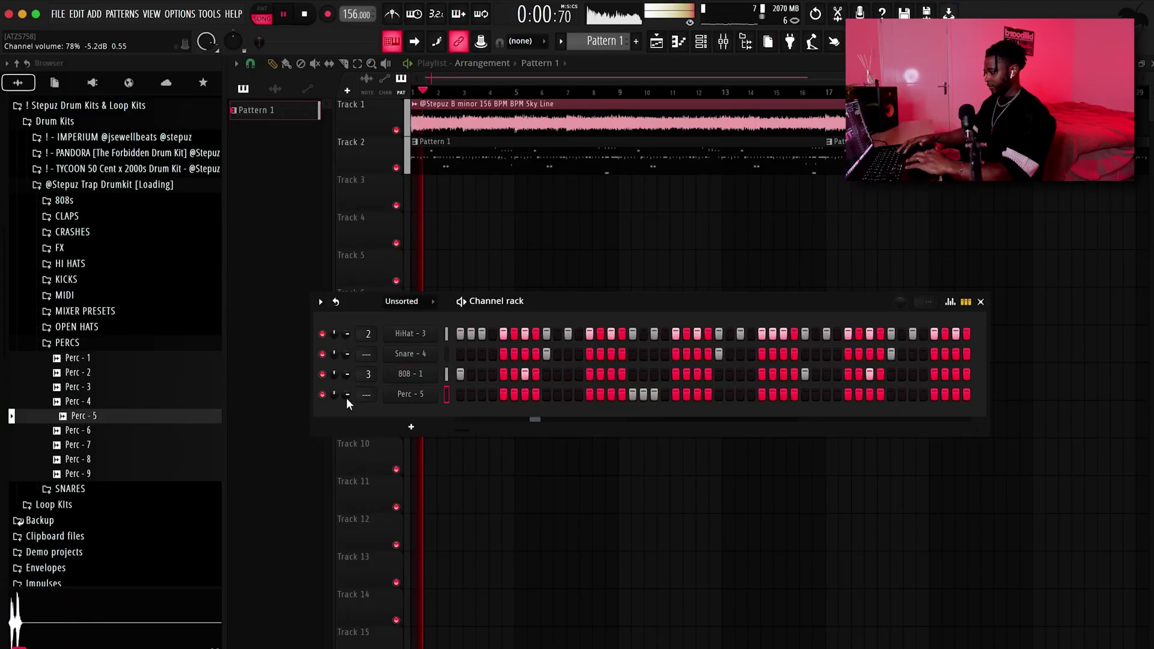
Open the Perc - 5 channel in the piano roll.
{"action": "right_click", "coordinate": [407, 401]}
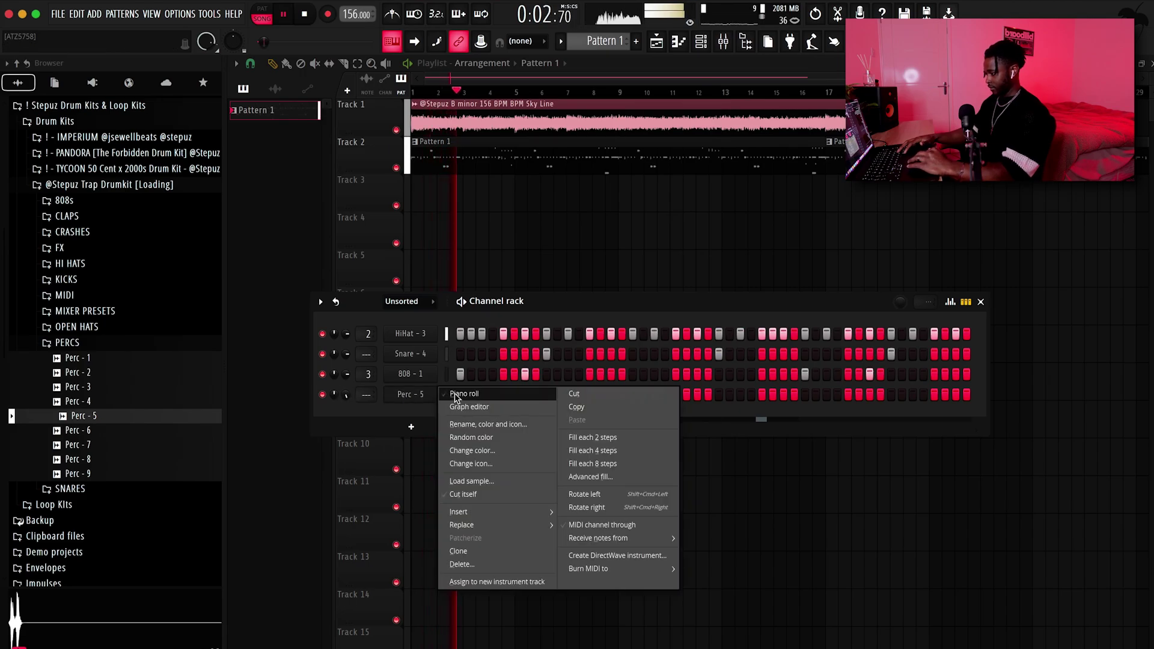
{"action": "left_click", "coordinate": [457, 396]}
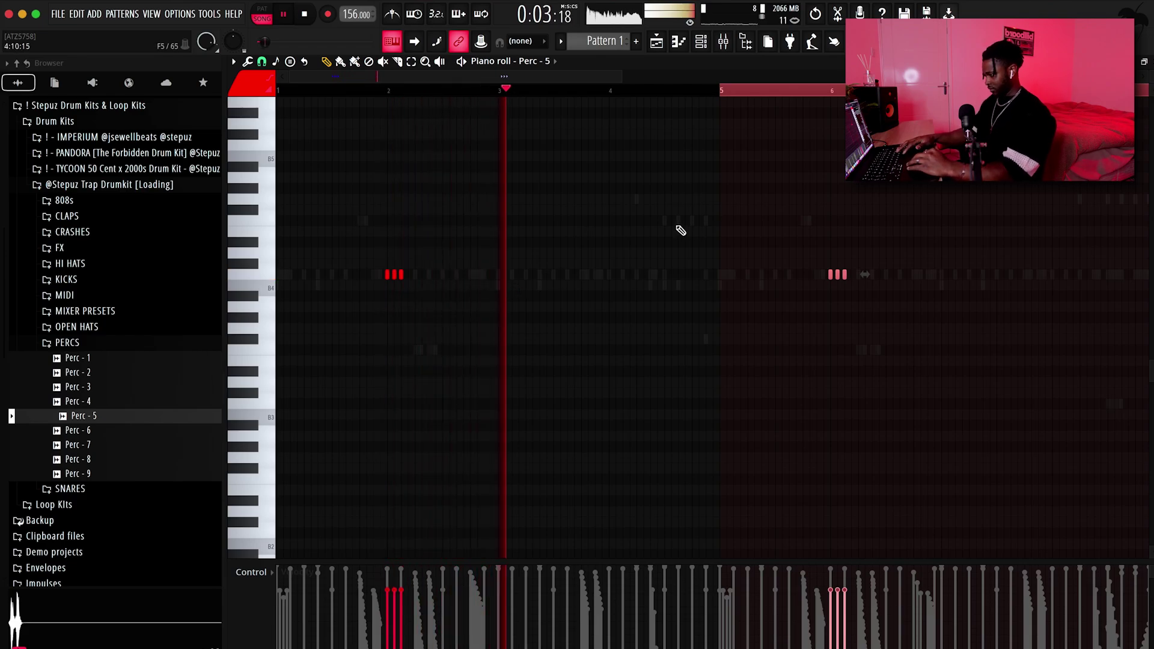
Audition the Perc - 9 and Perc - 8 samples from the PERCS folder.
{"action": "left_click", "coordinate": [121, 475]}
{"action": "left_click", "coordinate": [116, 459]}
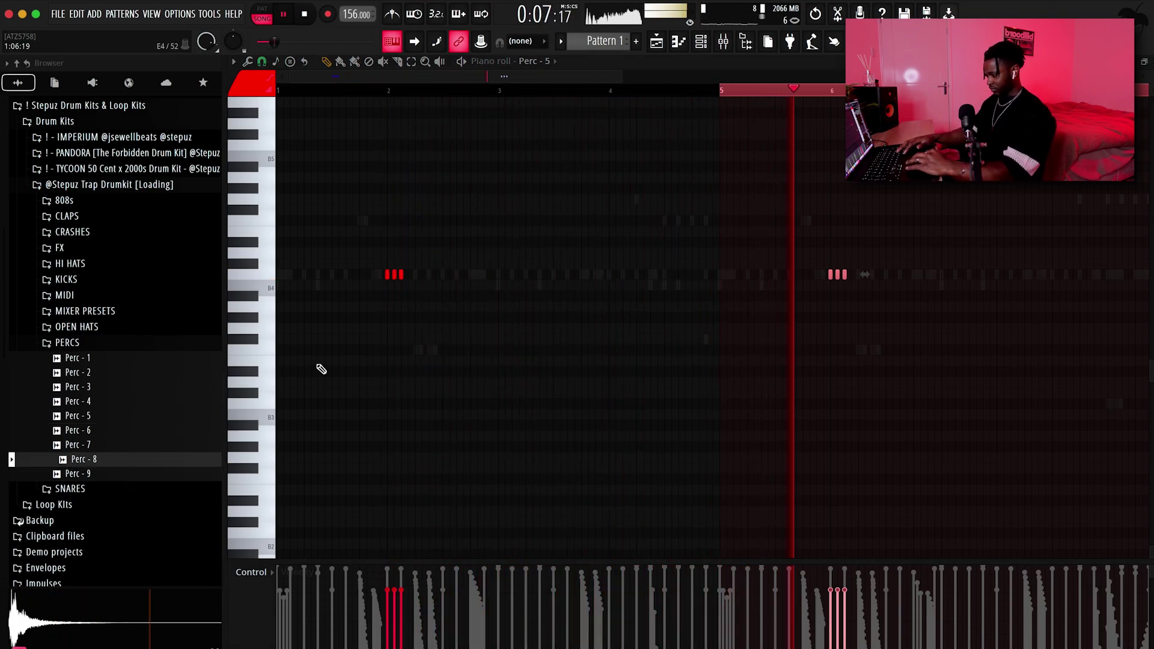
Select bars 1 to 8 of the Perc - 5 pattern and duplicate its notes into the following eight bars.
{"action": "scroll", "coordinate": [746, 174], "scroll_direction": "down", "scroll_amount": 2}
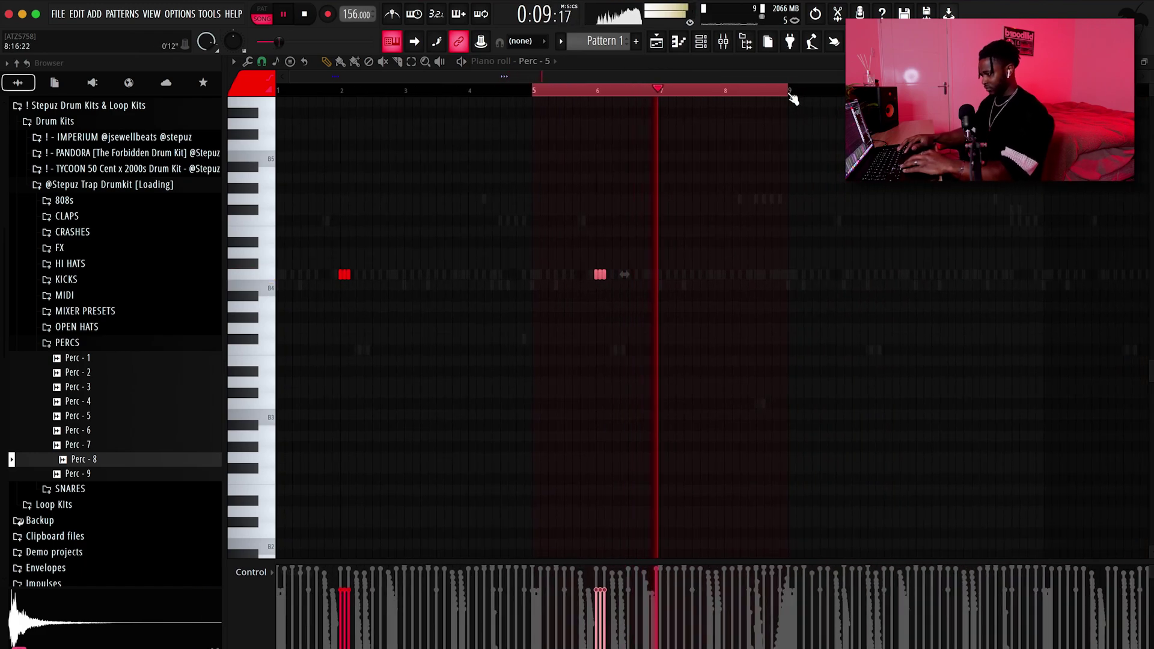
{"action": "left_click_drag", "start_coordinate": [790, 90], "coordinate": [278, 91]}
{"action": "key", "text": "super+b"}
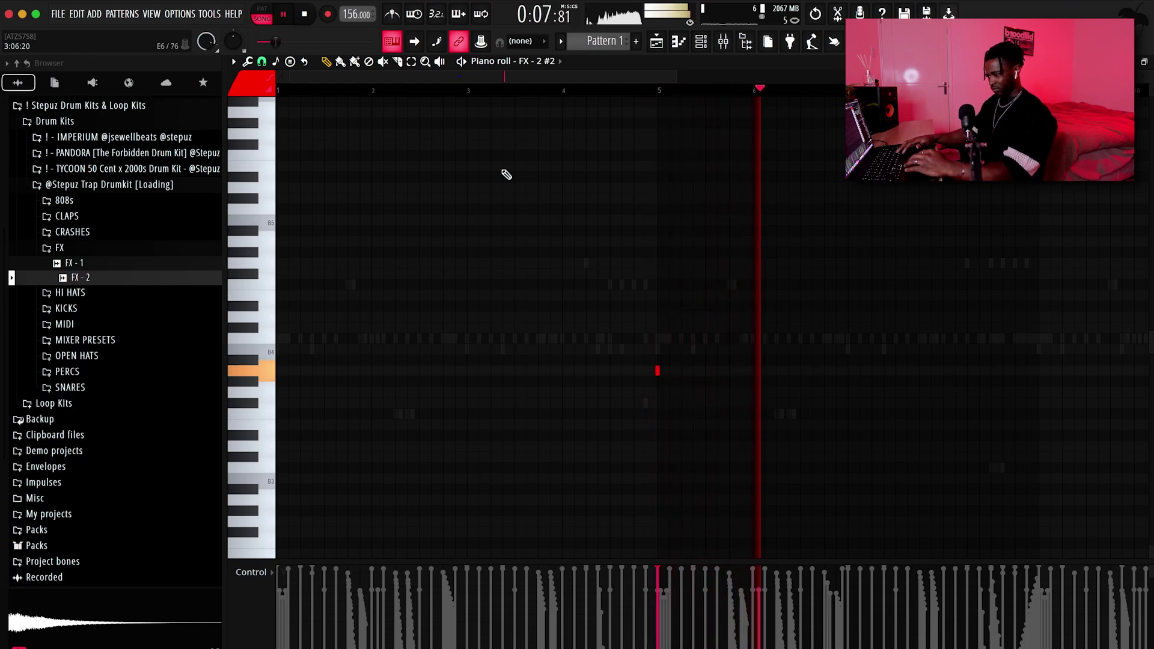
Place a C5 note for Perc - 6 at the start of bar 4 in its piano roll.
{"action": "scroll", "coordinate": [719, 227], "scroll_direction": "down", "scroll_amount": 1}
{"action": "scroll", "coordinate": [719, 227], "scroll_direction": "down", "scroll_amount": 1}
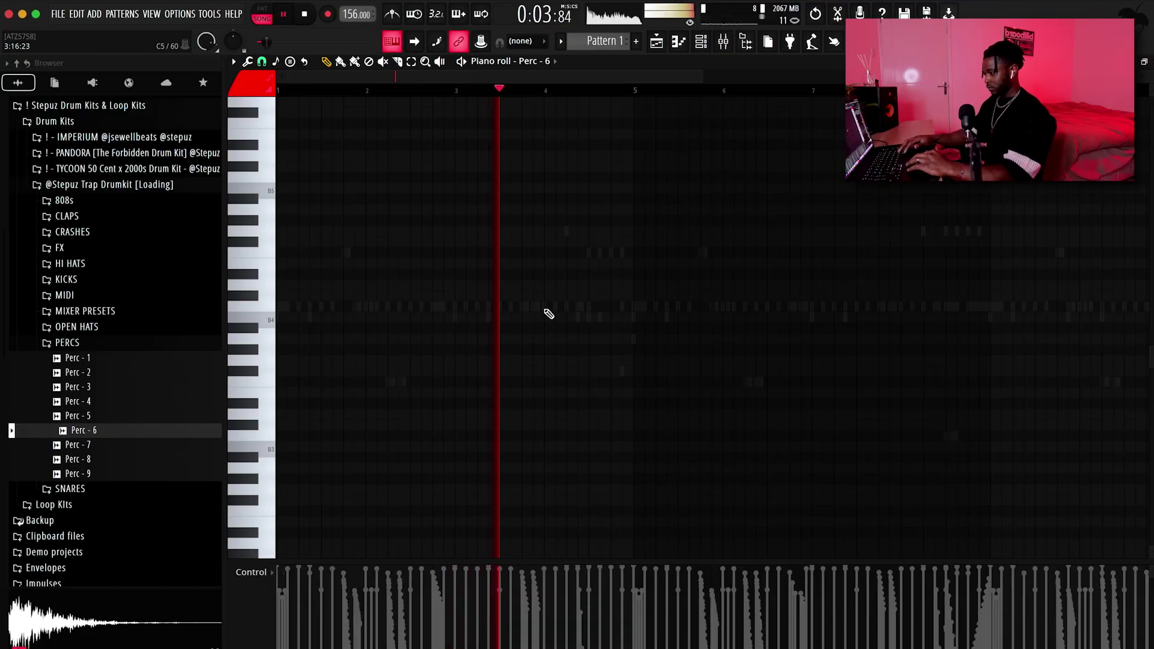
{"action": "left_click", "coordinate": [545, 307]}
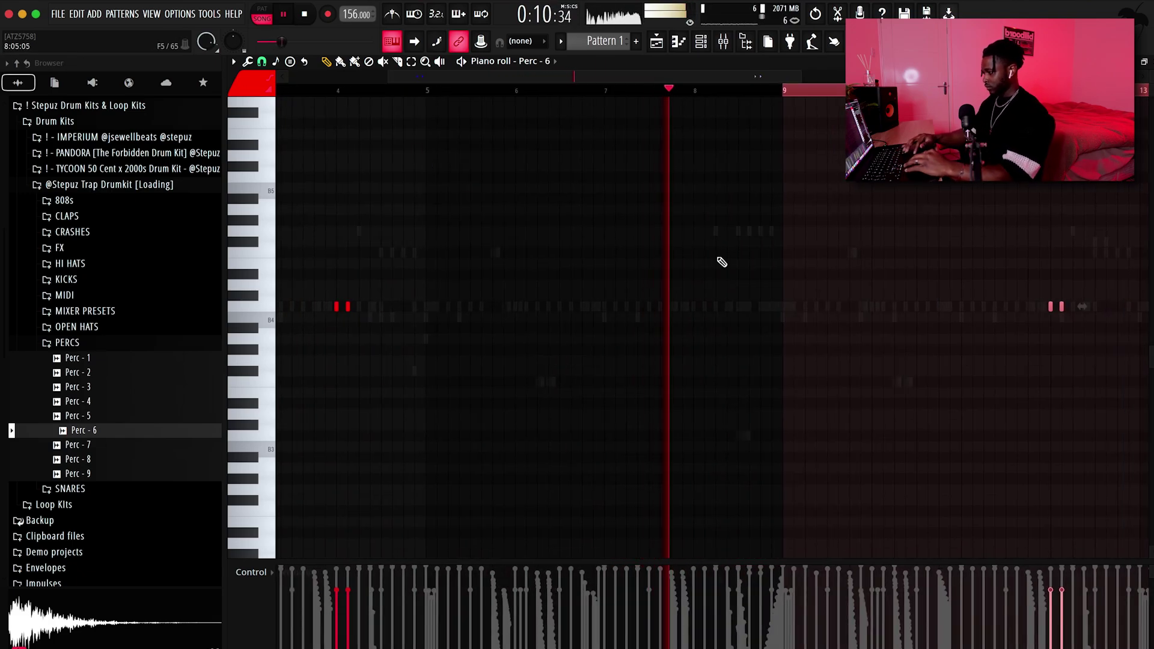
{"action": "scroll", "coordinate": [721, 261], "scroll_direction": "down", "scroll_amount": 3}
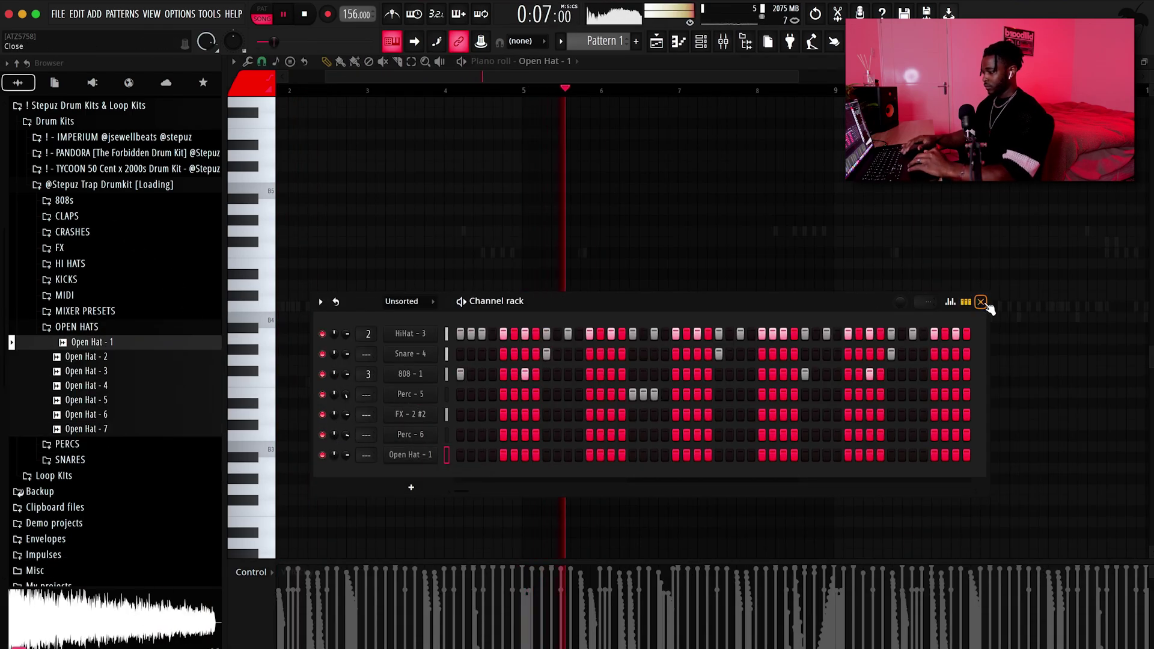
Place an Open Hat - 1 note on beat 4 of bar 6 and select a time range in its piano roll.
{"action": "left_click", "coordinate": [981, 302]}
{"action": "left_click", "coordinate": [659, 350]}
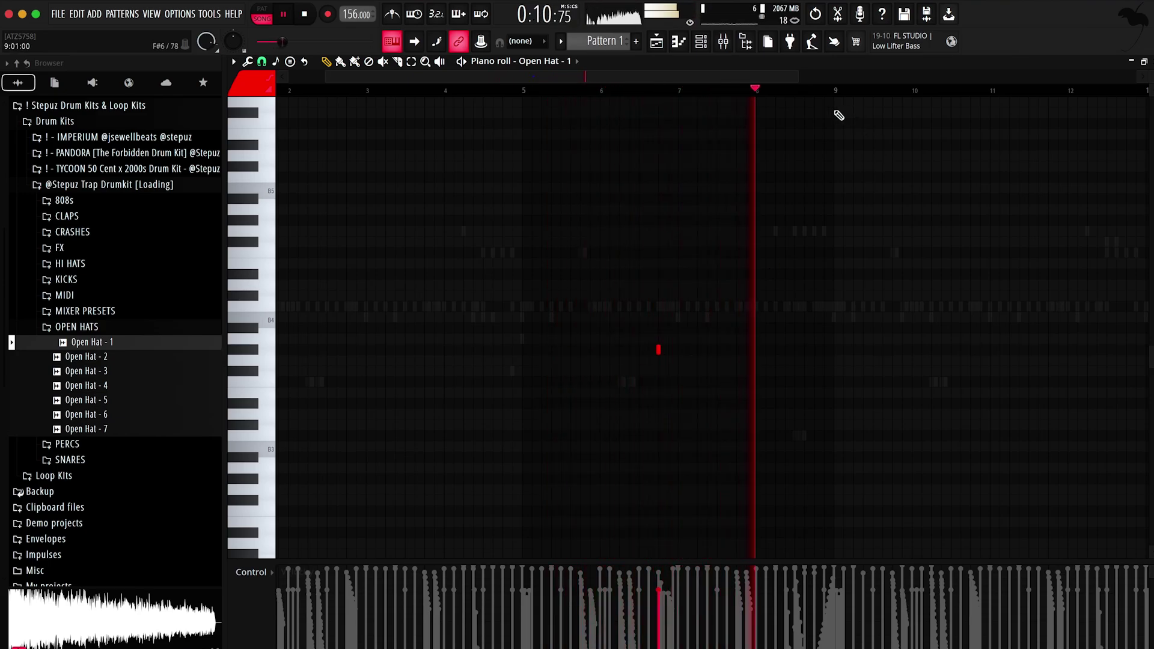
{"action": "scroll", "coordinate": [847, 122], "scroll_direction": "down", "scroll_amount": 2}
{"action": "left_click_drag", "start_coordinate": [761, 90], "coordinate": [693, 88]}
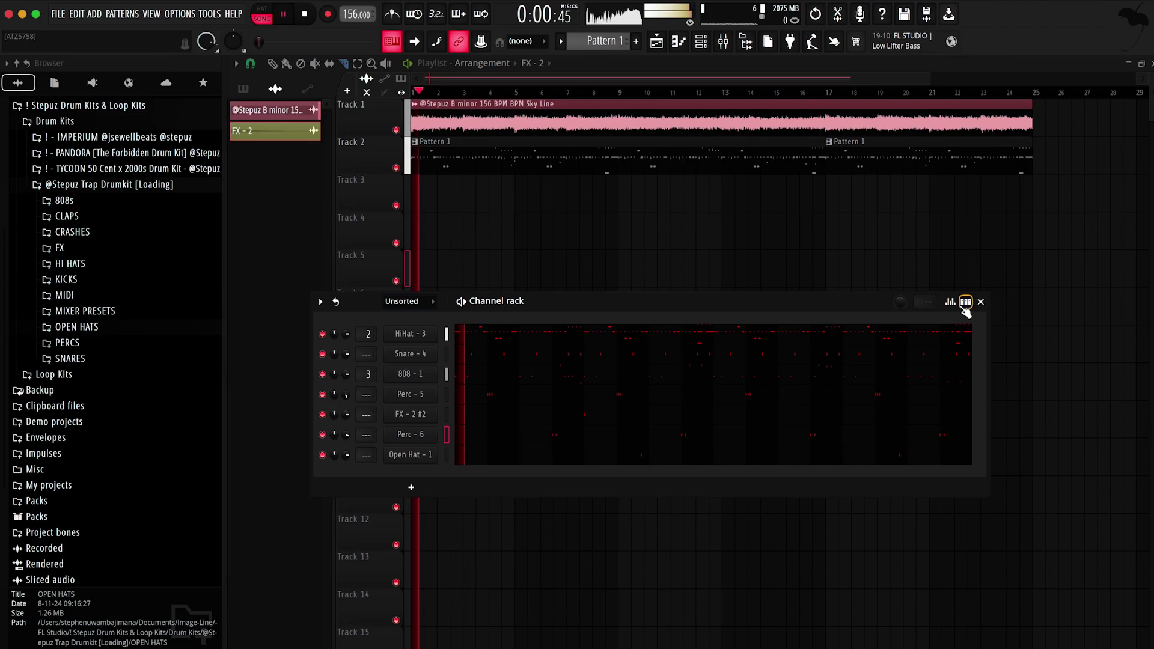